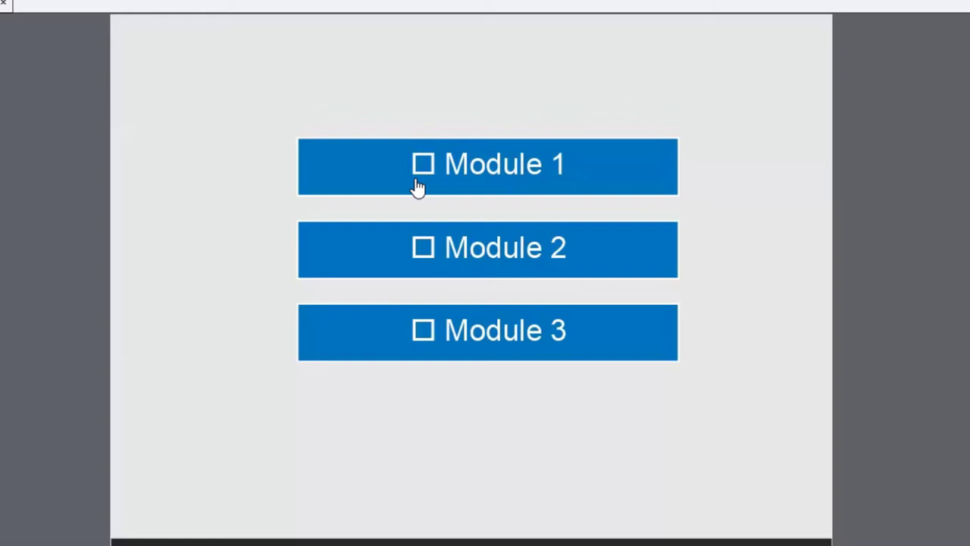
Step: Review the Module 1 button's Completed state and the advanced action assigned to the button
left_click(622, 182)
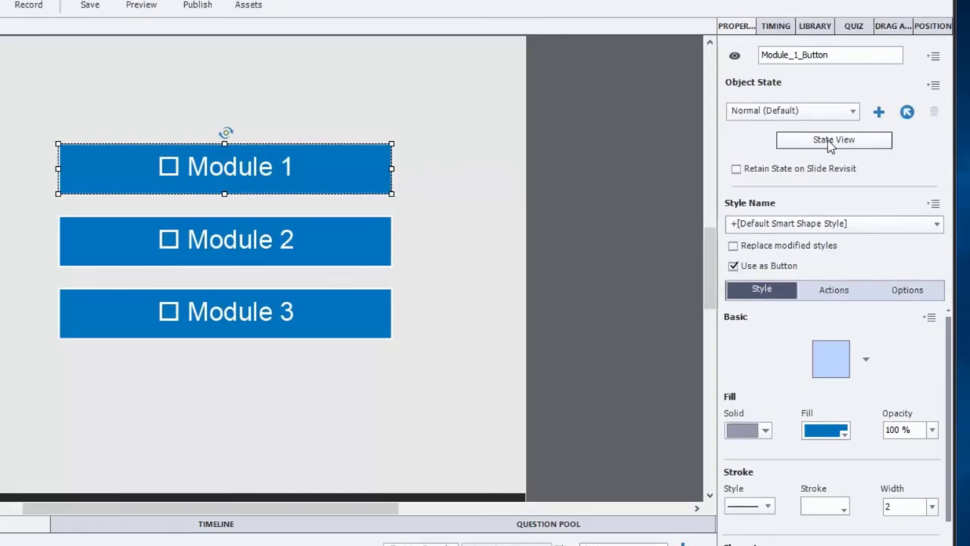
left_click(829, 144)
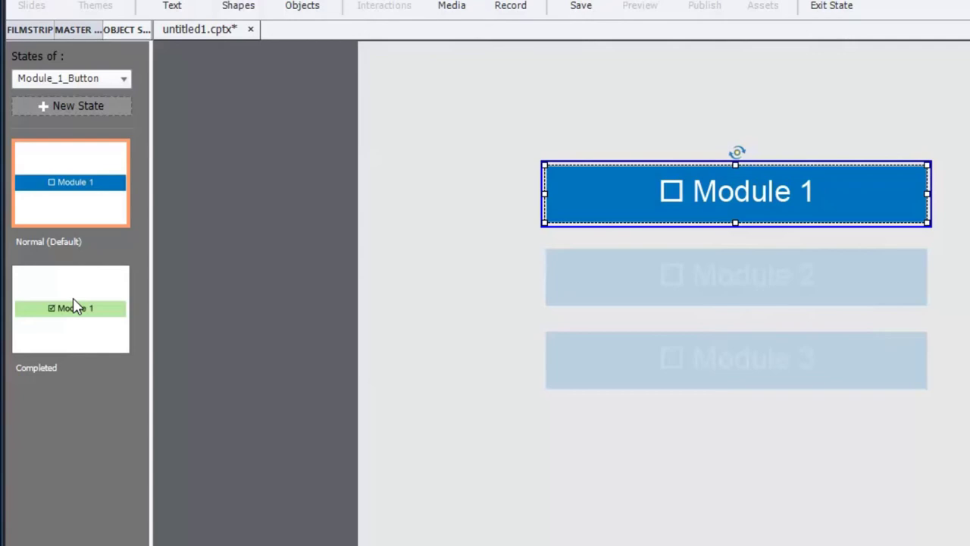
left_click(52, 331)
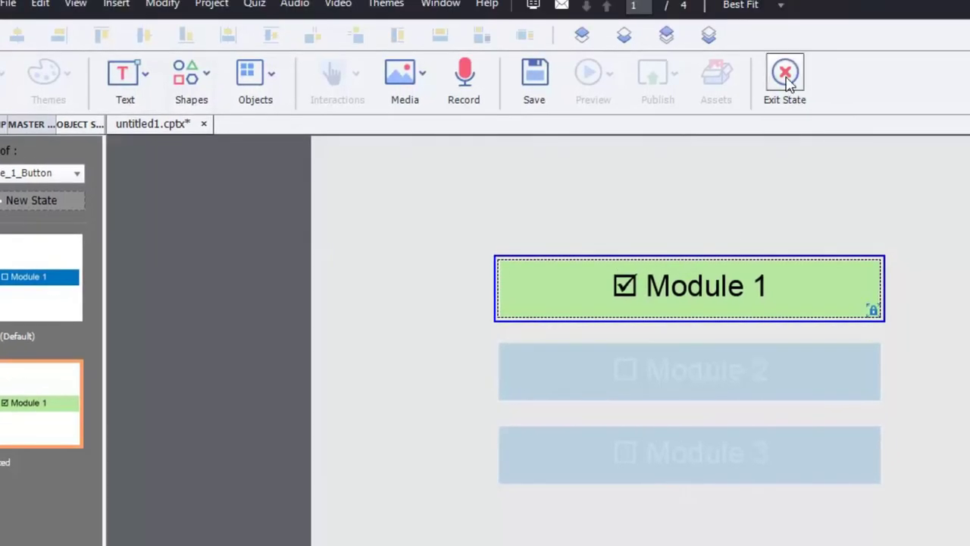
left_click(785, 76)
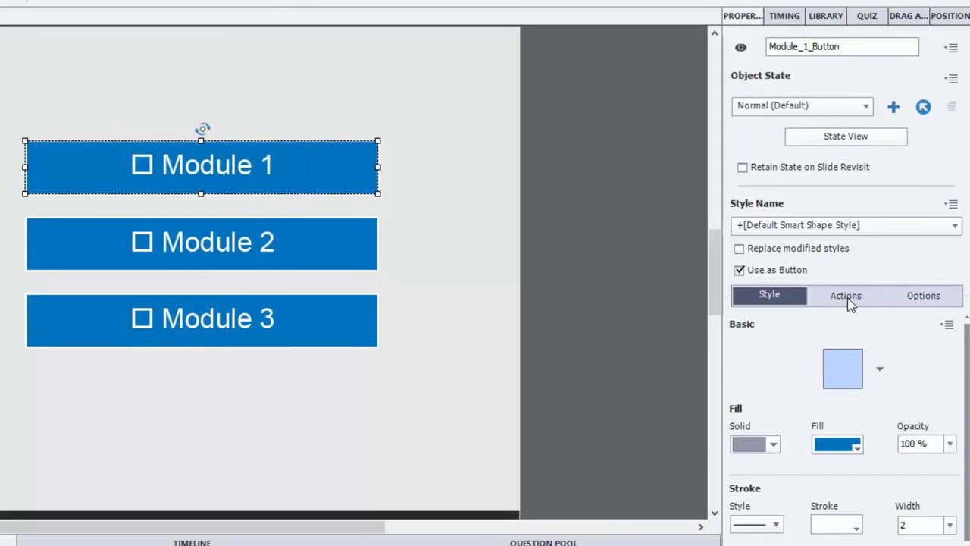
left_click(848, 297)
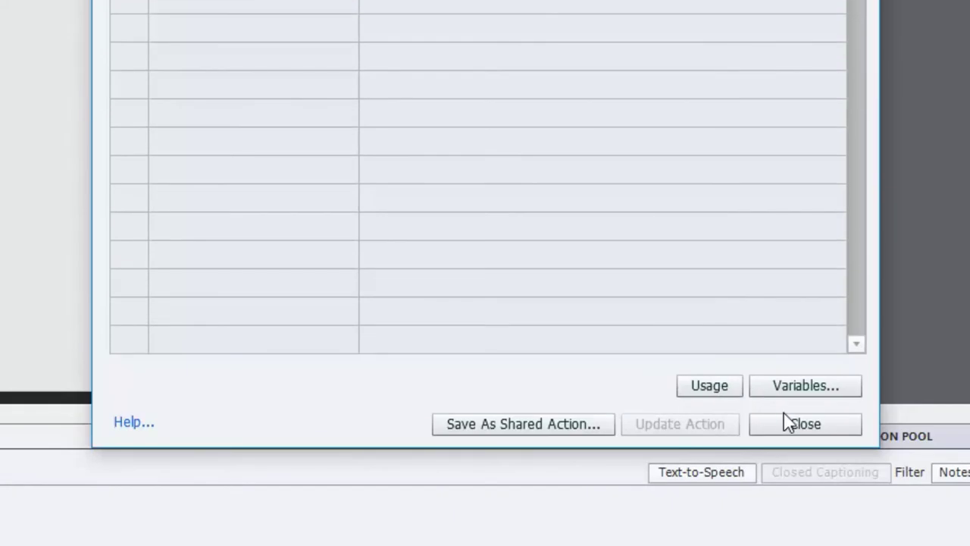
left_click(788, 426)
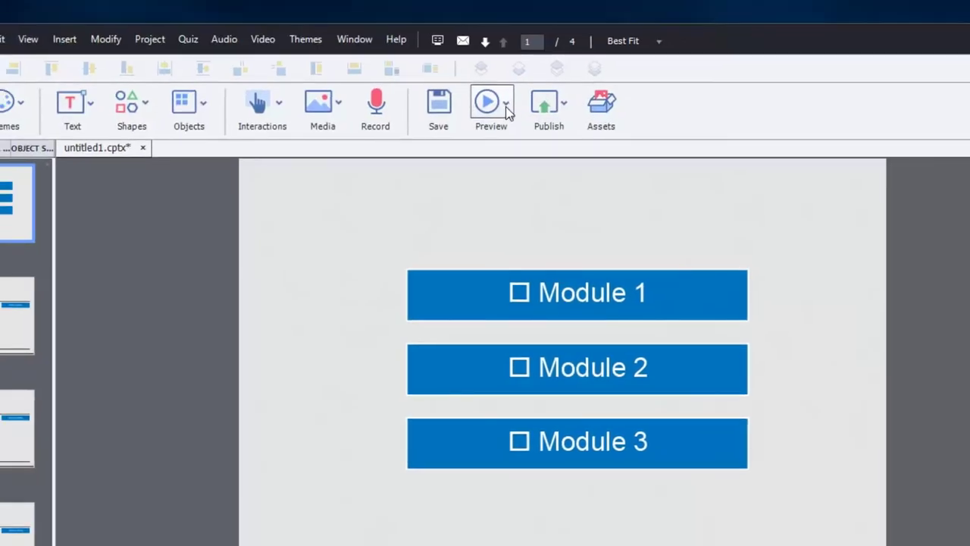
Step: Preview the whole project, visit each module from the menu slide and return to the menu, then close the preview
left_click(506, 106)
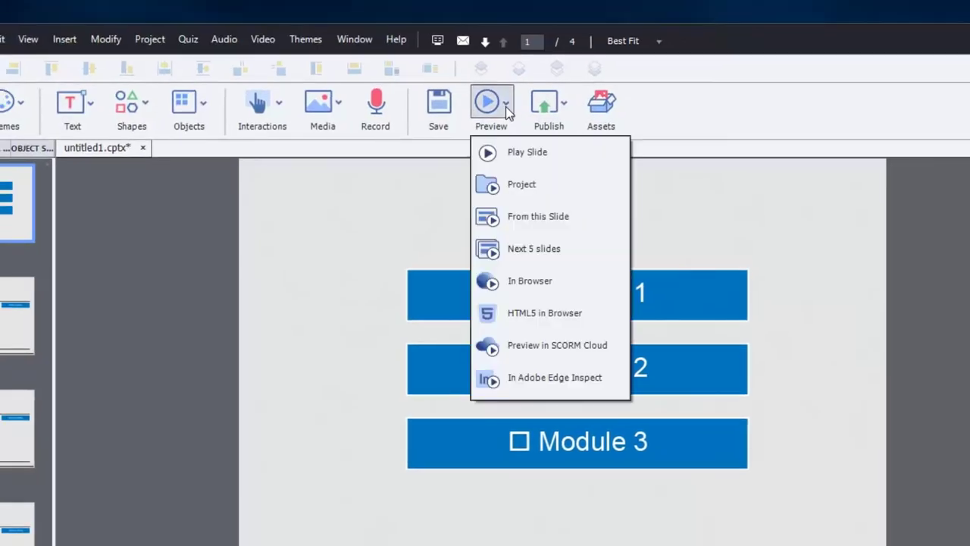
left_click(519, 184)
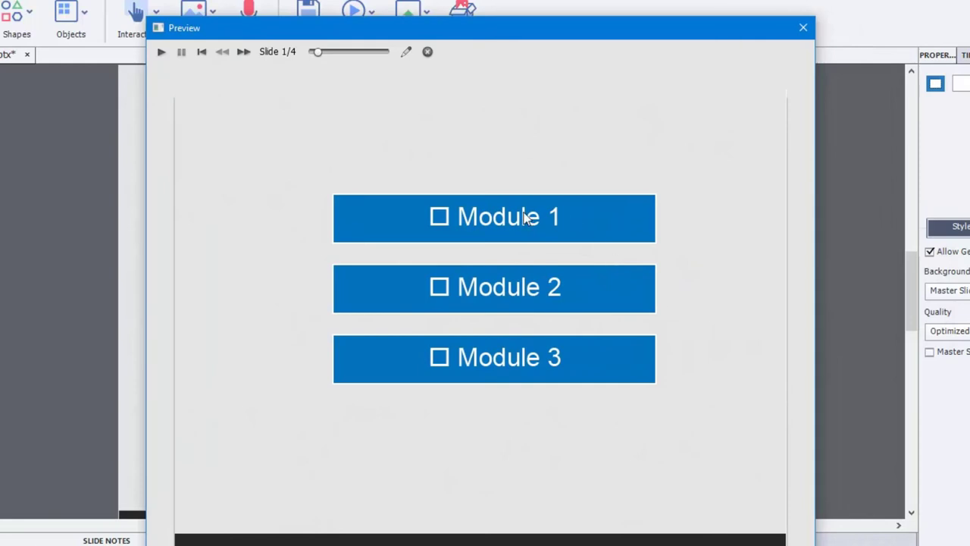
left_click(490, 222)
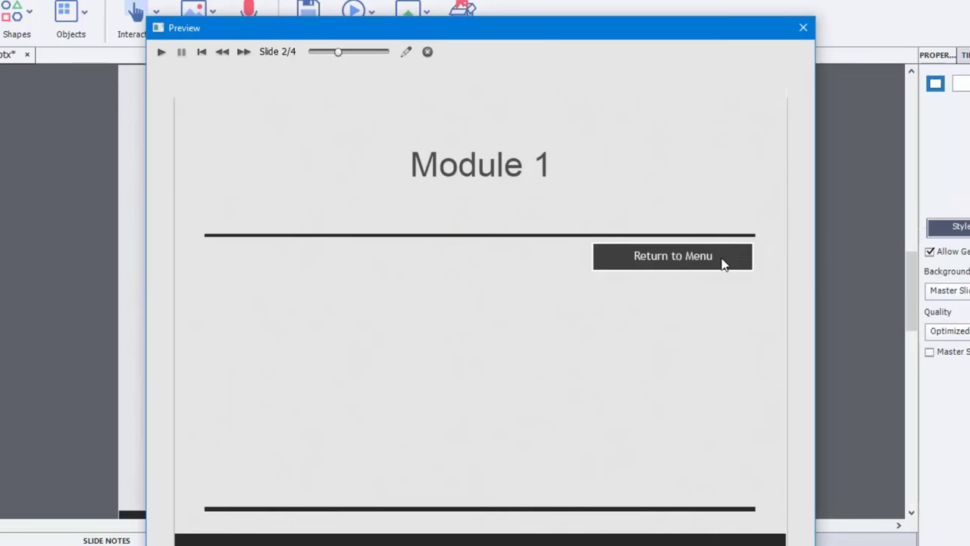
left_click(688, 256)
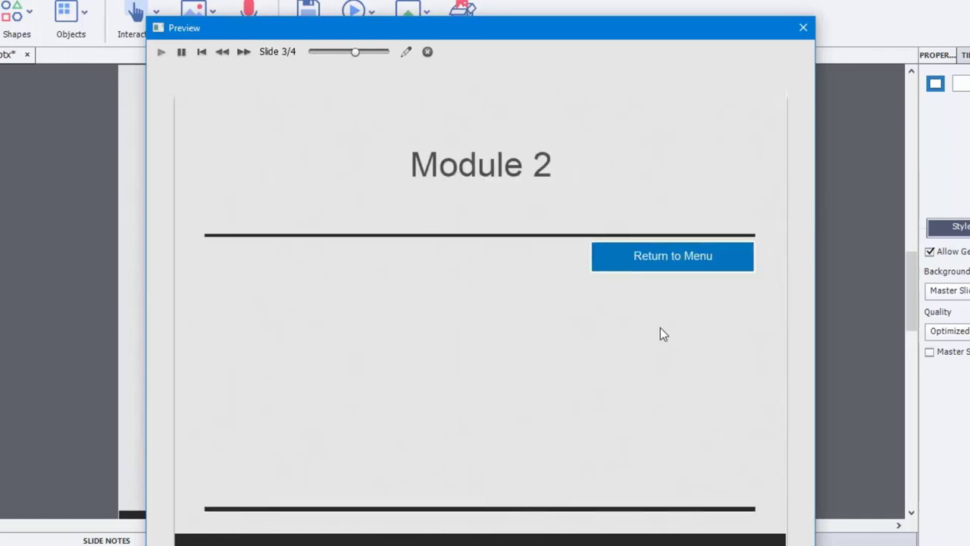
left_click(691, 254)
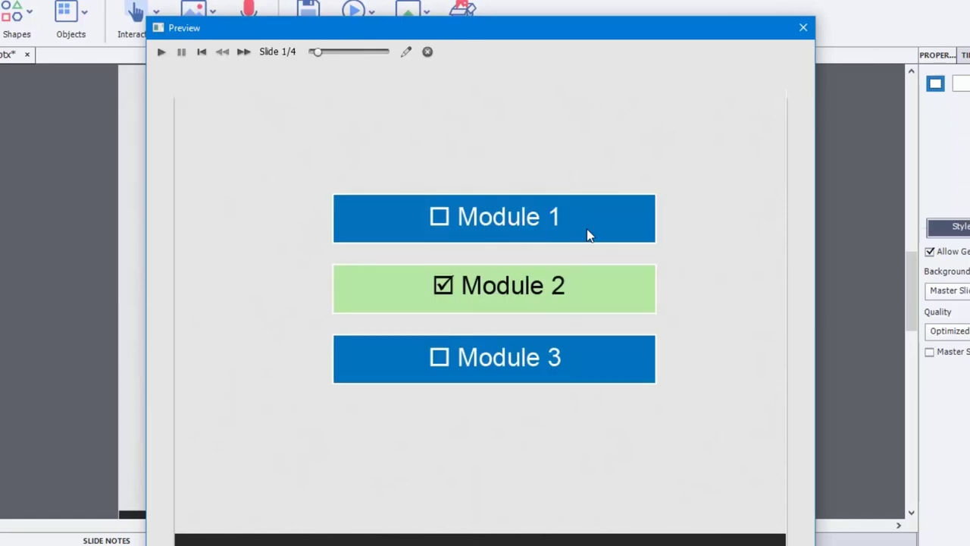
left_click(510, 366)
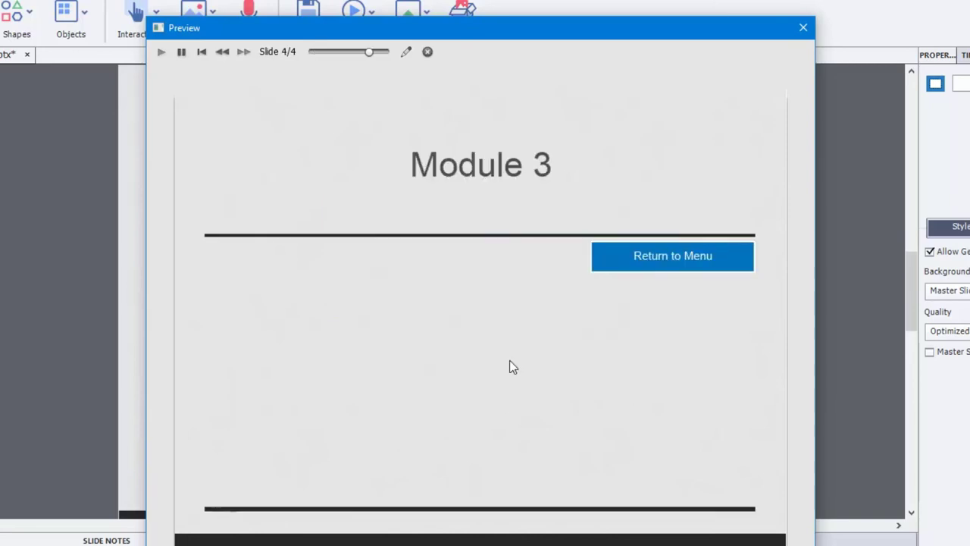
left_click(708, 265)
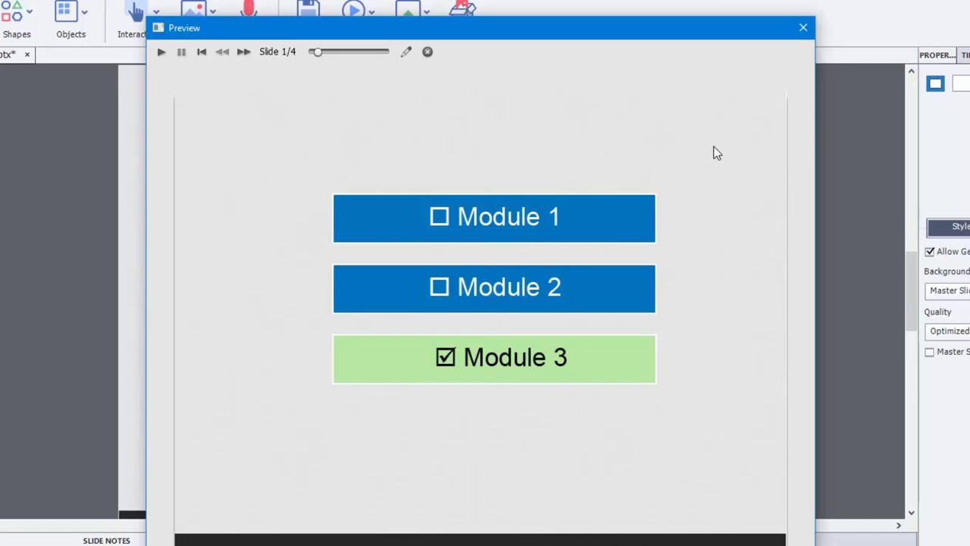
left_click(802, 28)
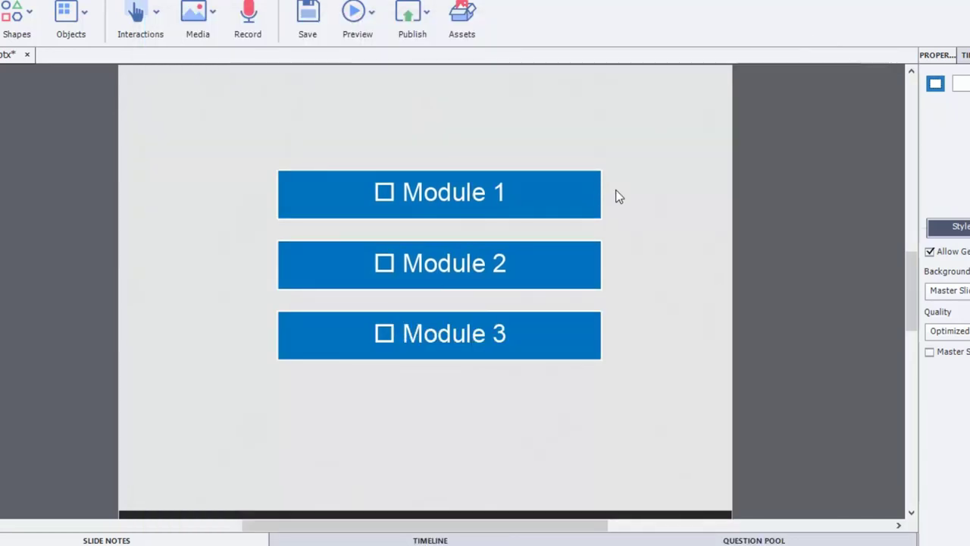
Step: Preview the project as HTML5 in the browser and test going to Modules 1, 2 and 3 and returning to the menu
left_click(372, 13)
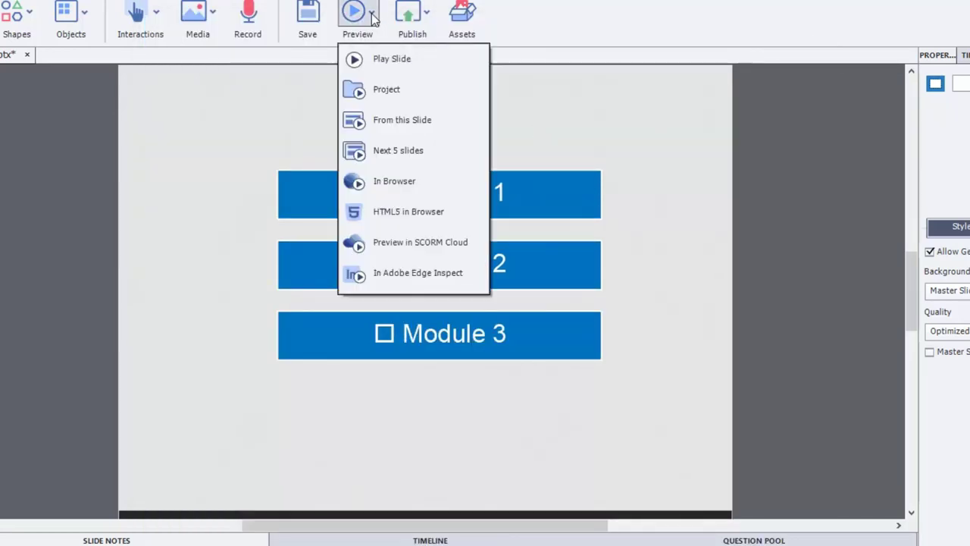
left_click(378, 214)
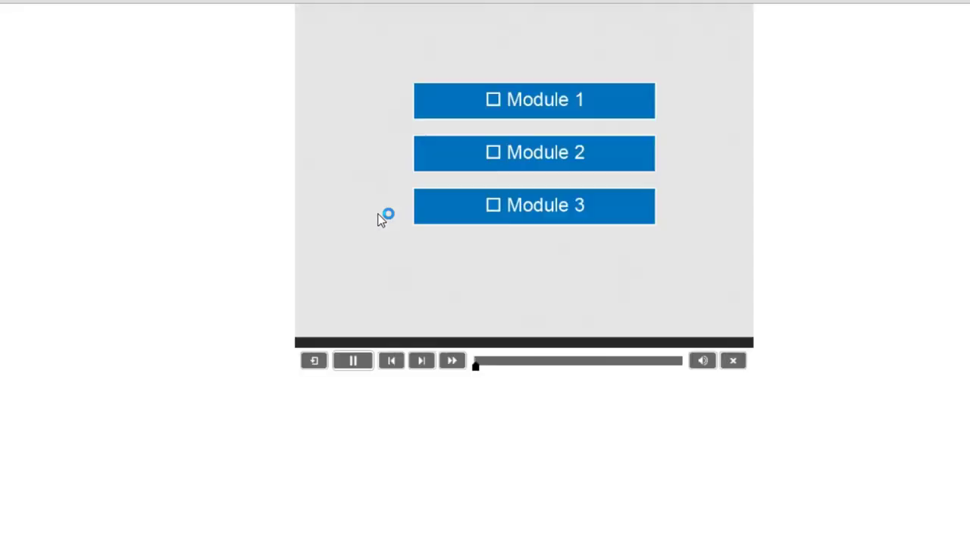
left_click(554, 100)
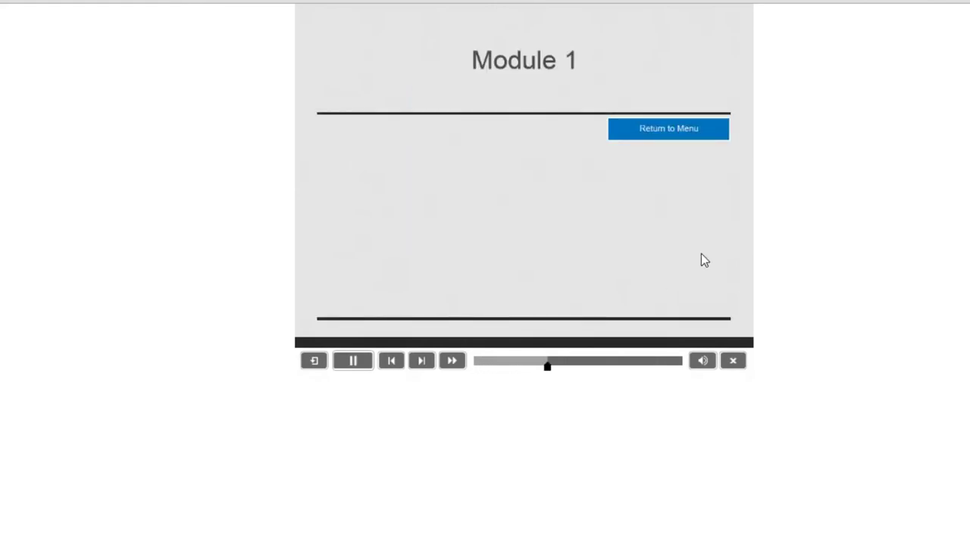
left_click(675, 126)
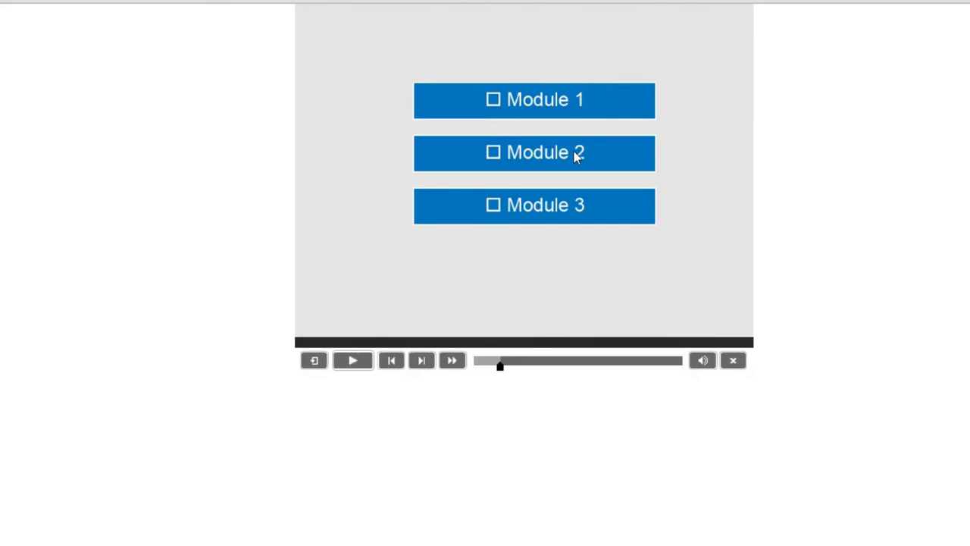
left_click(578, 154)
left_click(684, 126)
left_click(587, 203)
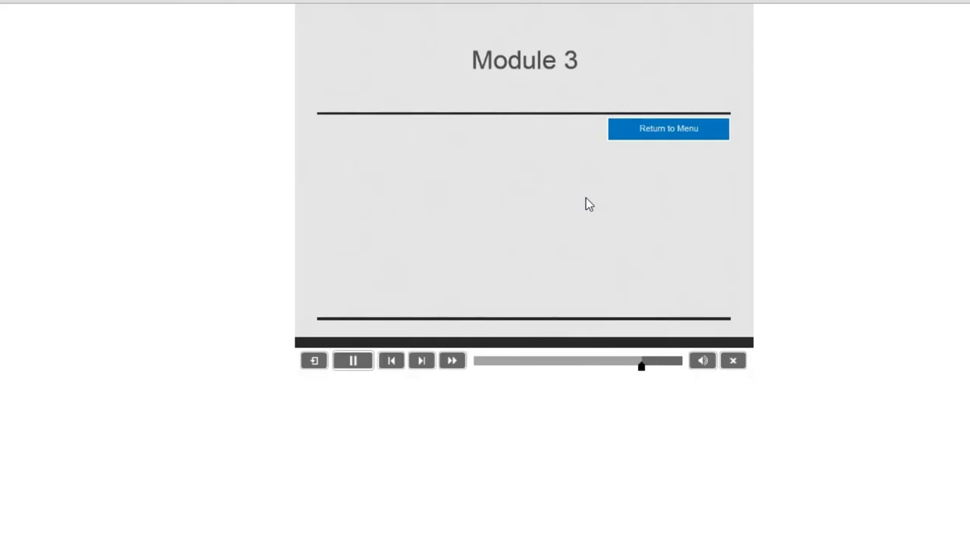
left_click(684, 128)
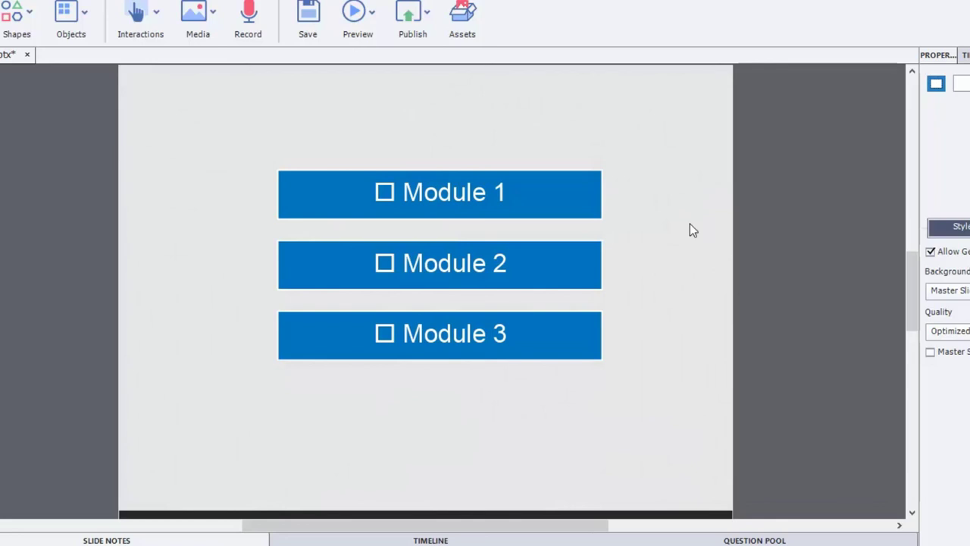
Step: Enable Retain State on Slide Revisit for the Module 1, Module 2 and Module 3 buttons on the menu slide
left_click_drag(679, 158, 567, 406)
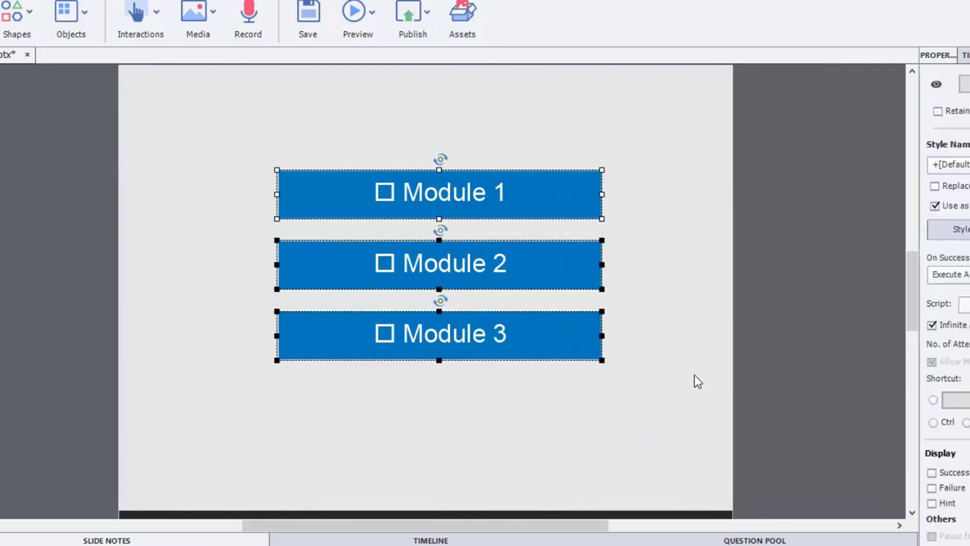
left_click(709, 267)
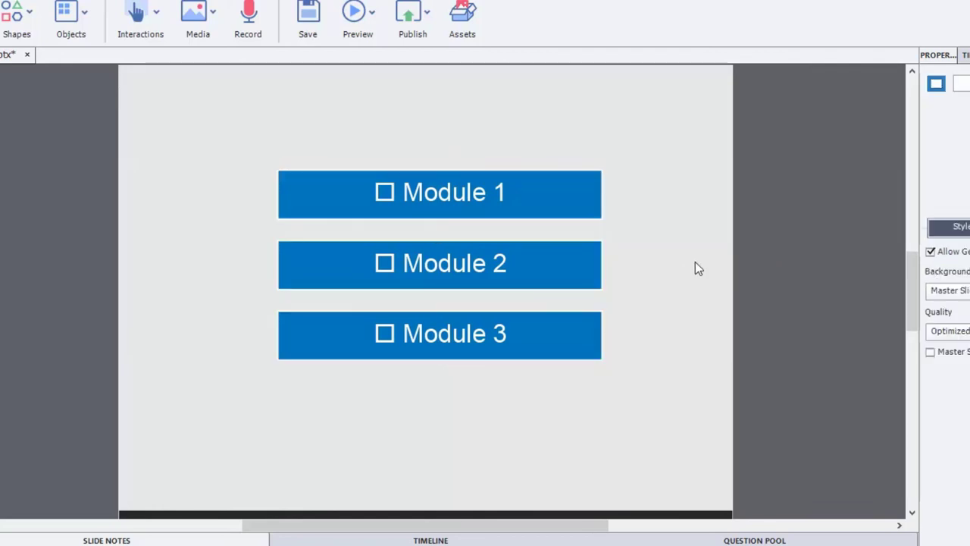
left_click(579, 199)
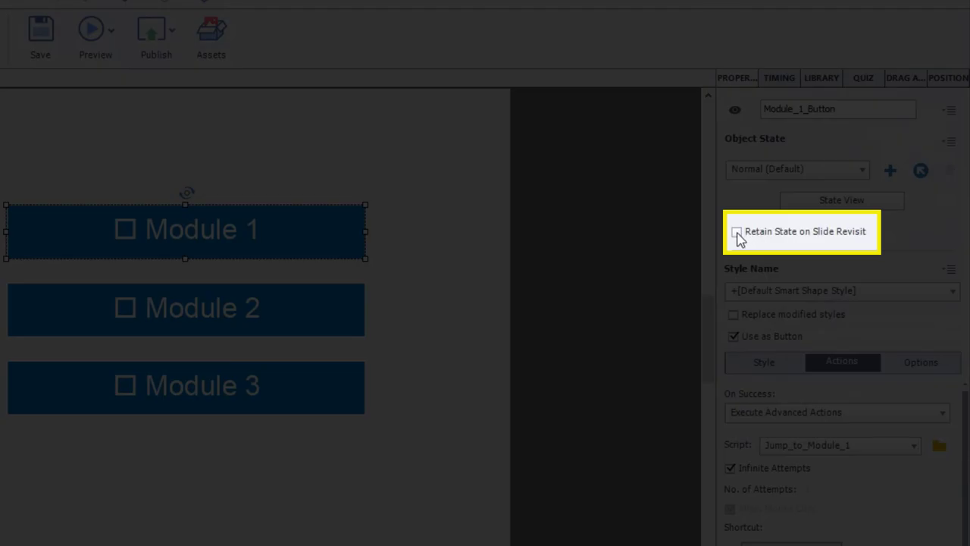
left_click(736, 232)
left_click(298, 329)
left_click(736, 232)
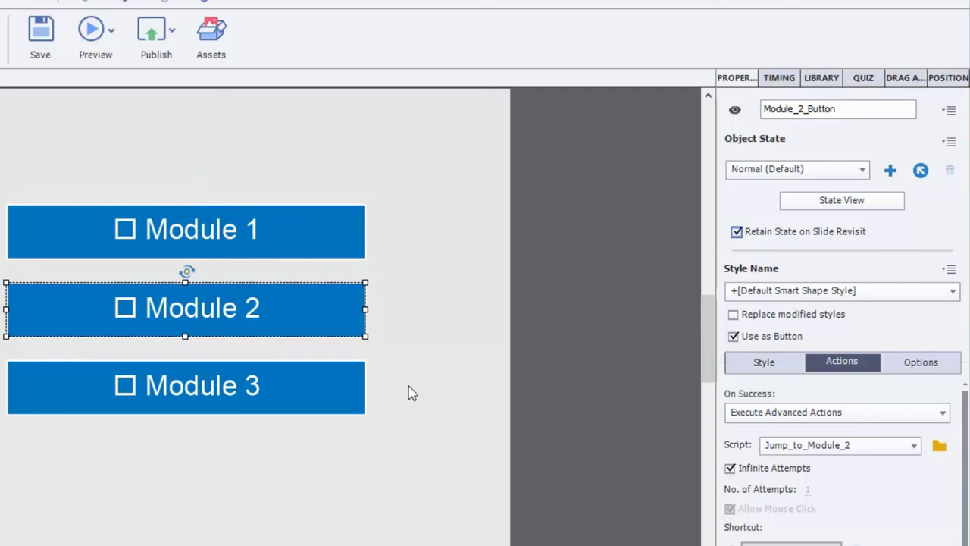
left_click(348, 386)
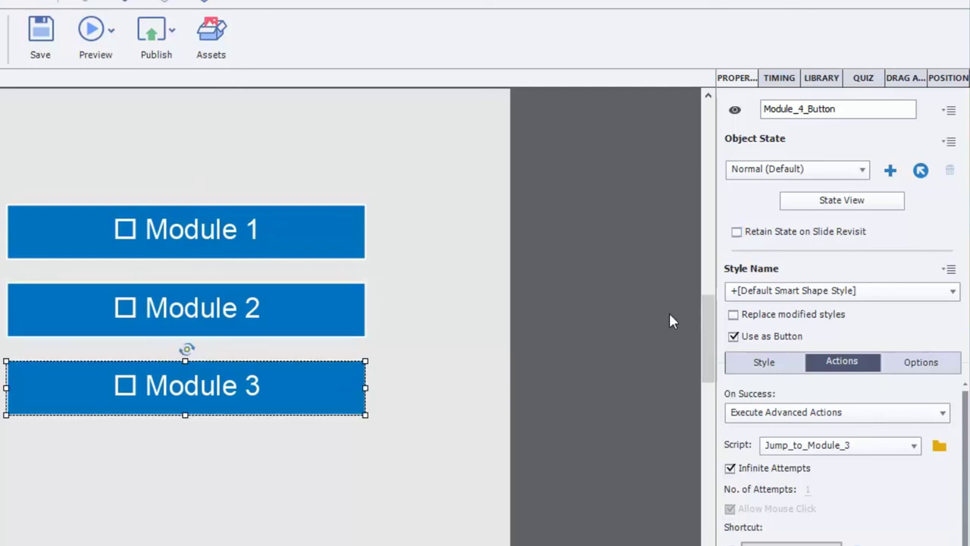
left_click(735, 231)
left_click(479, 389)
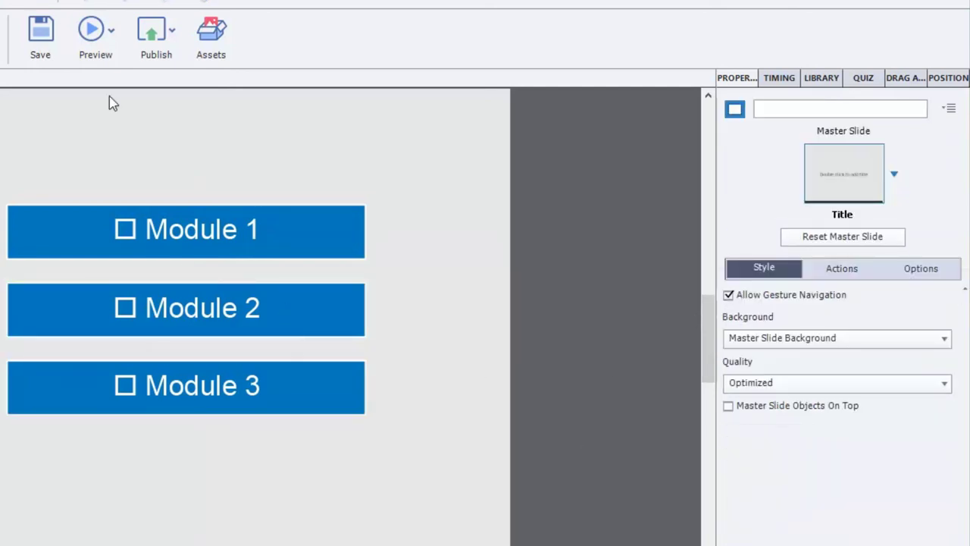
Step: Run the HTML5 browser preview again and check the menu buttons' states after visiting and returning from each of the three modules
left_click(106, 34)
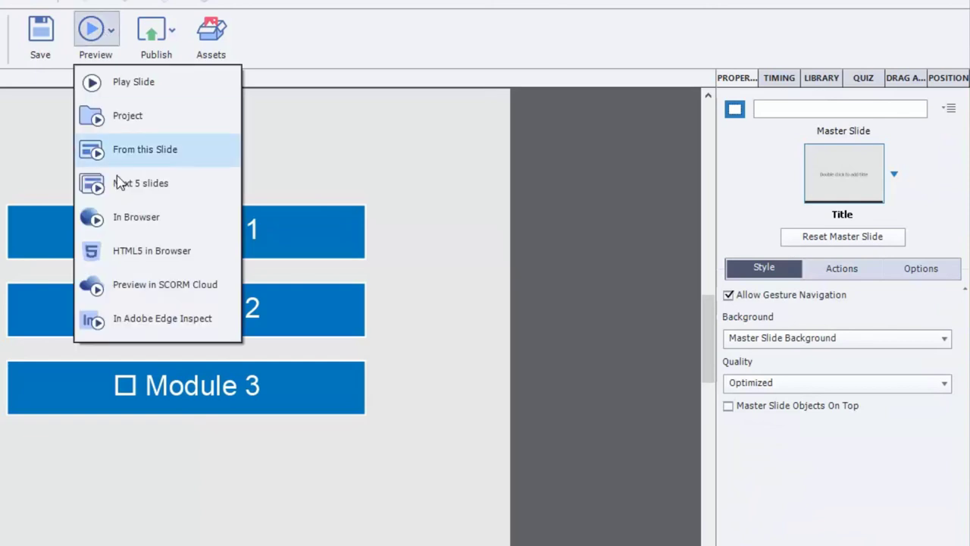
left_click(126, 251)
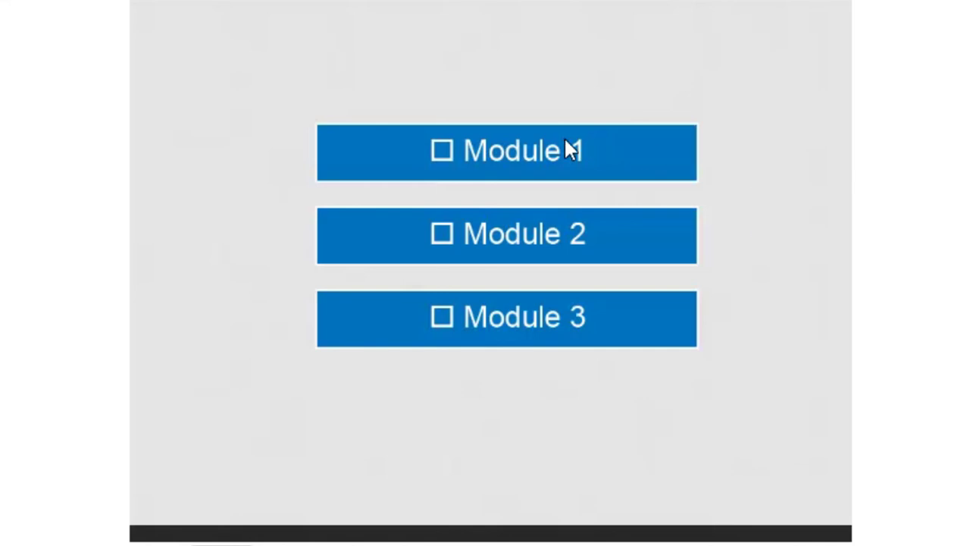
left_click(543, 153)
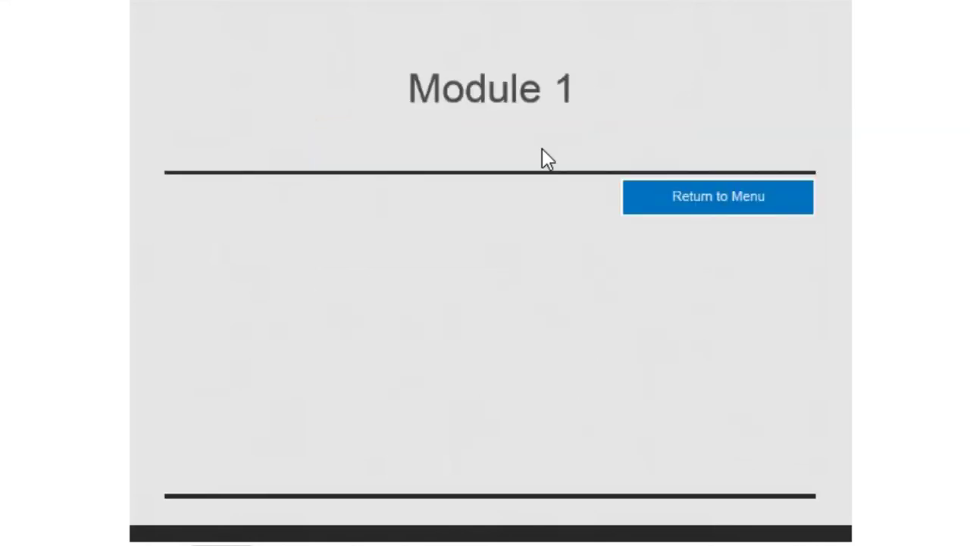
left_click(752, 198)
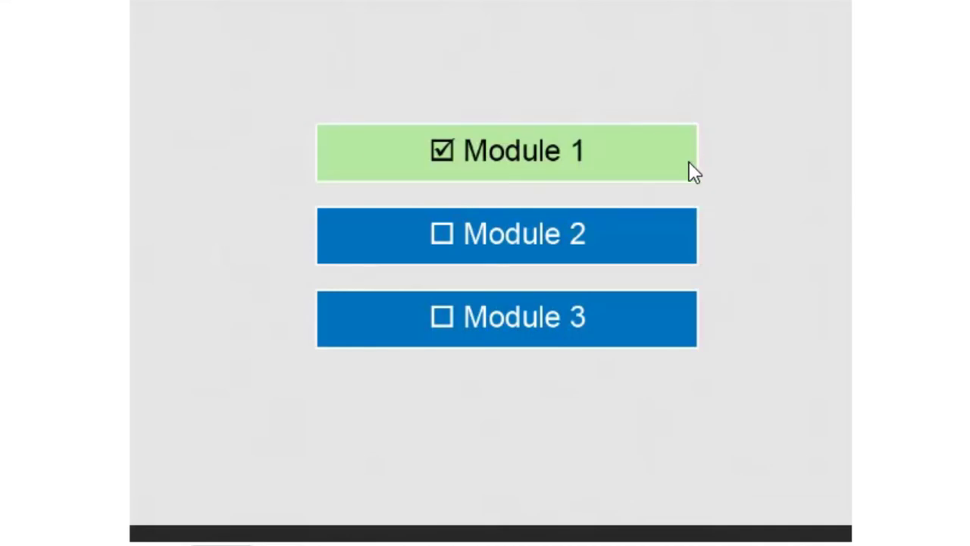
left_click(518, 248)
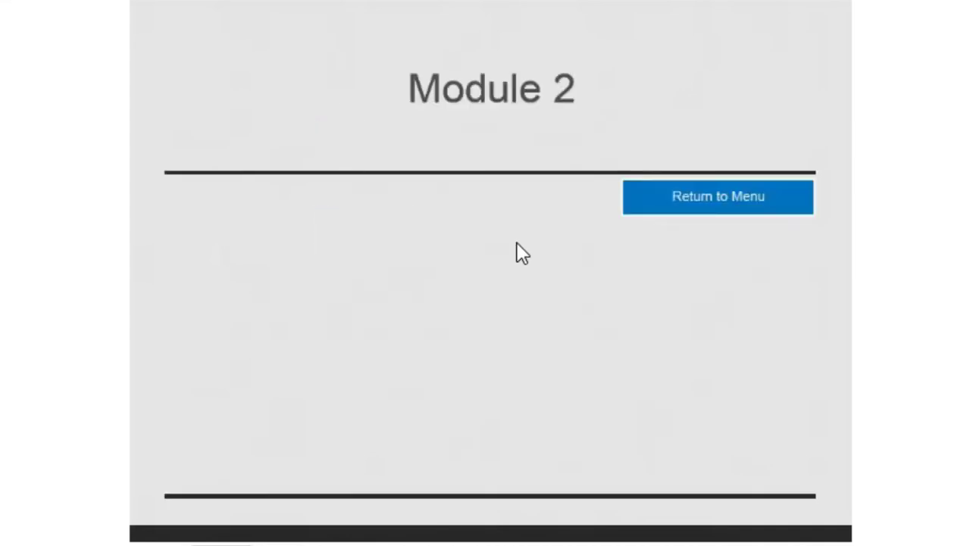
left_click(755, 199)
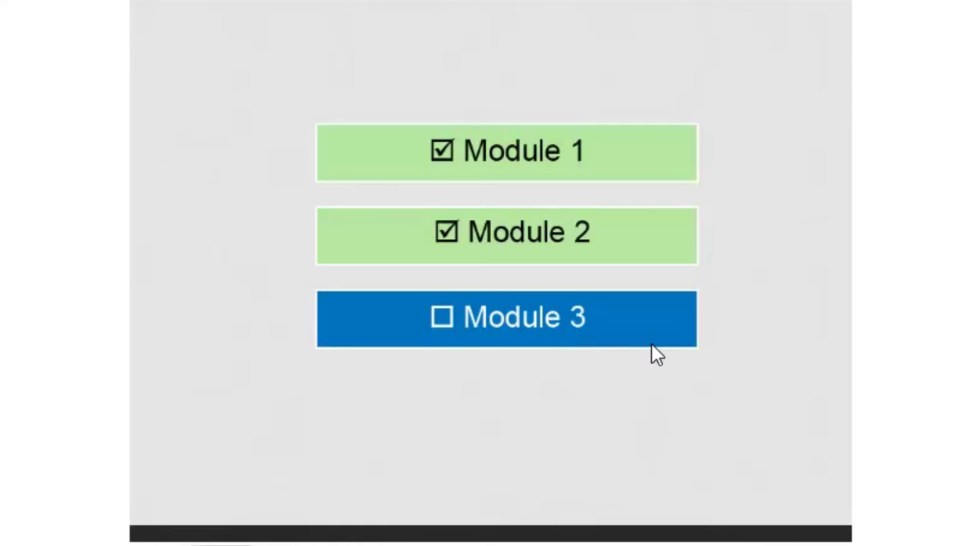
left_click(534, 319)
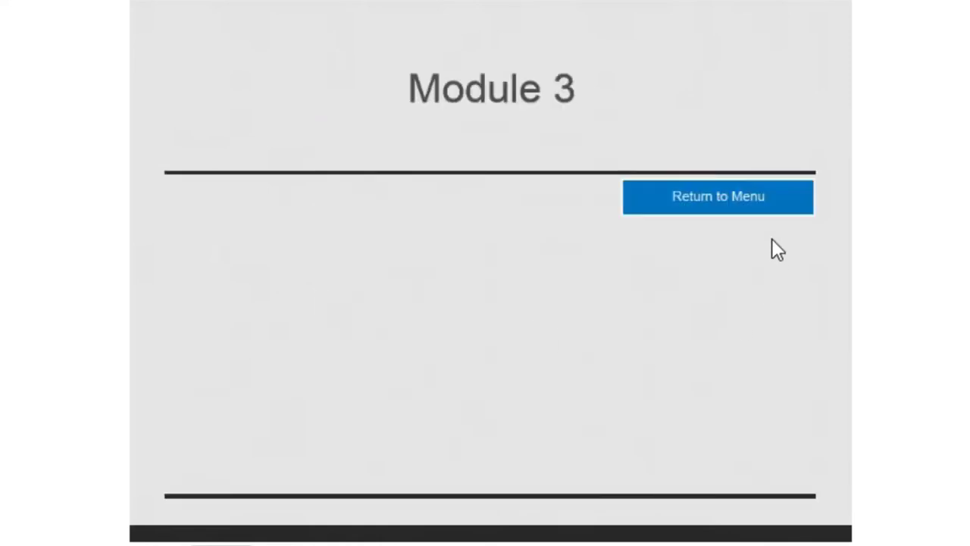
left_click(765, 201)
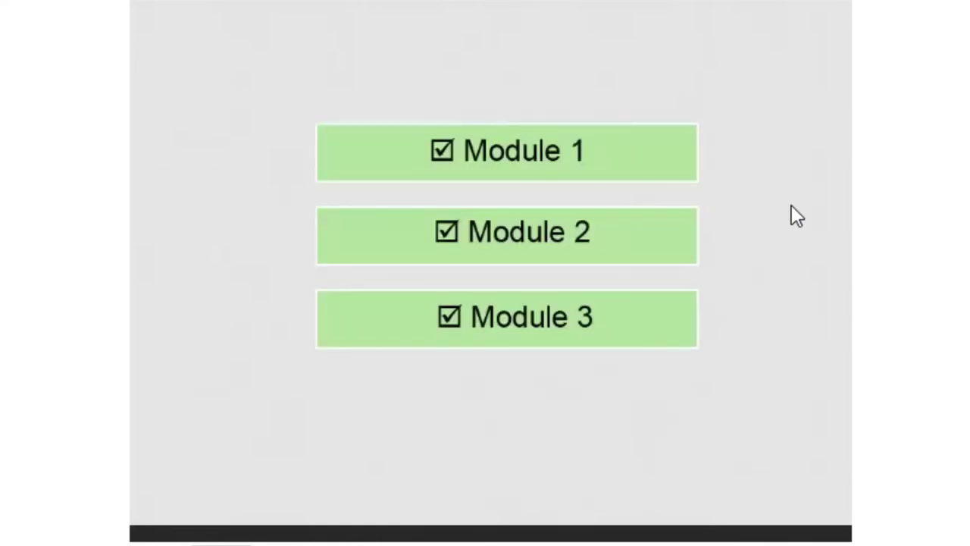